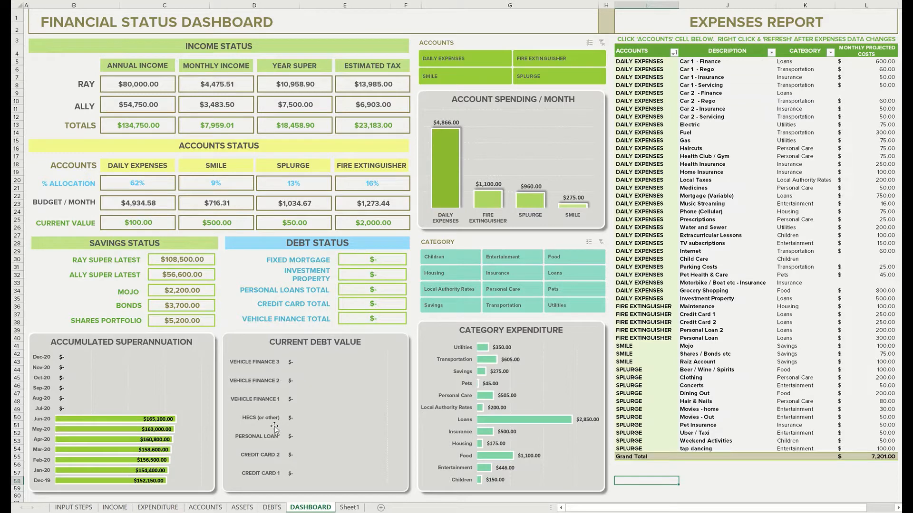
# On the DEBTS sheet, set the interest rates to 3.80% for the fixed mortgage and 4.20% for the investment property
pyautogui.click(271, 508)
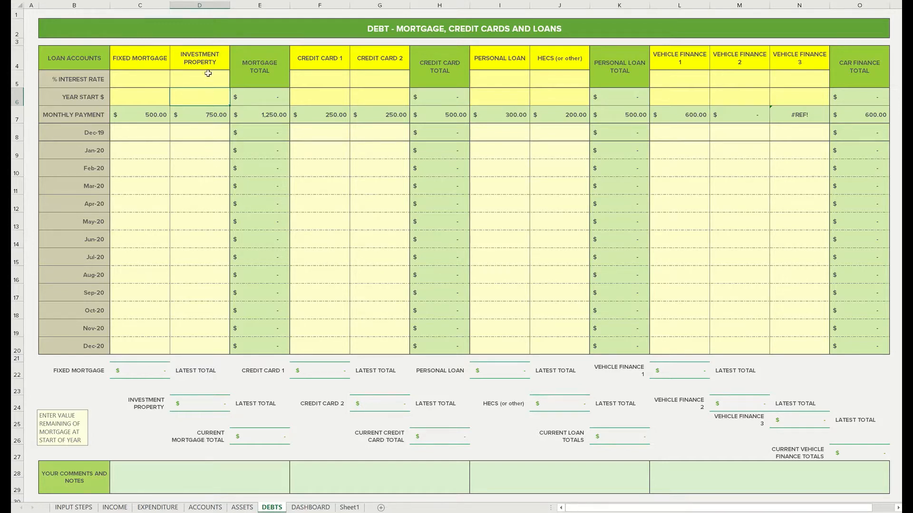
pyautogui.click(133, 80)
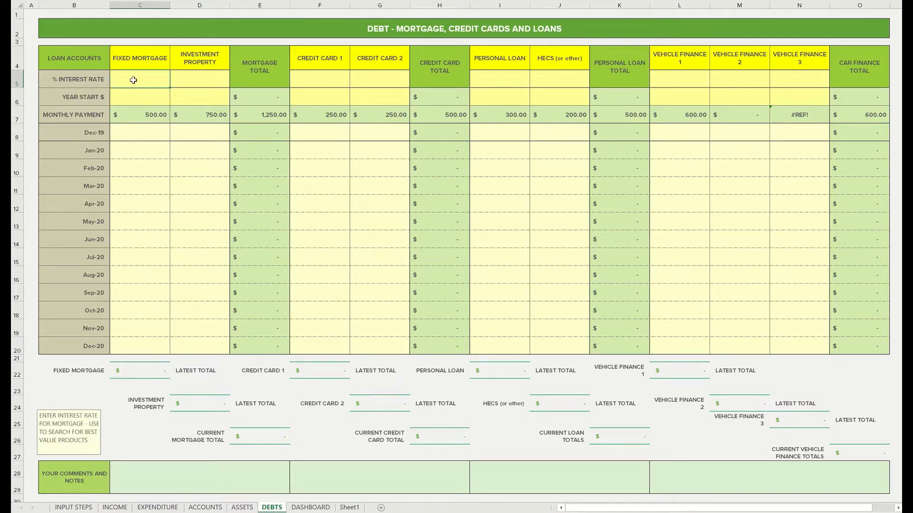
pyautogui.write('3.8')
pyautogui.press('Return')
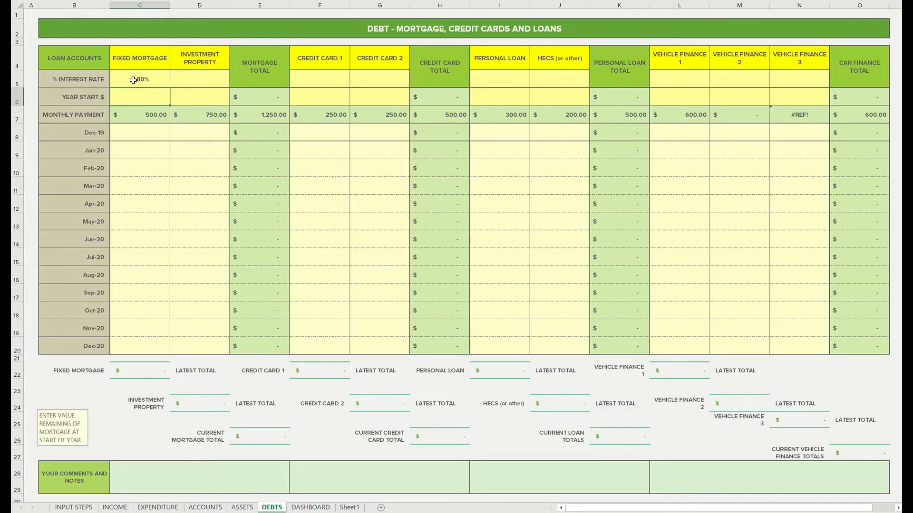
pyautogui.click(133, 80)
pyautogui.press('Right')
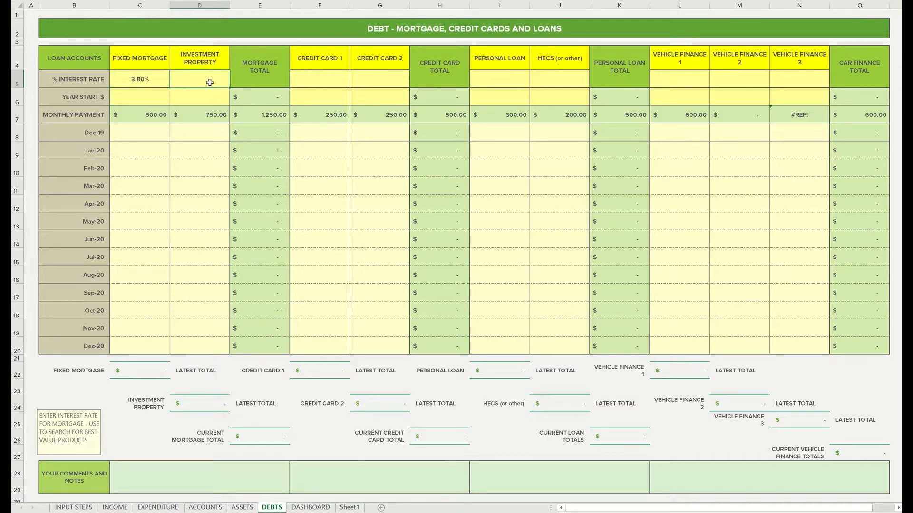
pyautogui.write('4.20')
pyautogui.press('Return')
# Enter year-start balances of 150,000 for the fixed mortgage and 200,000 for the investment property
pyautogui.click(141, 80)
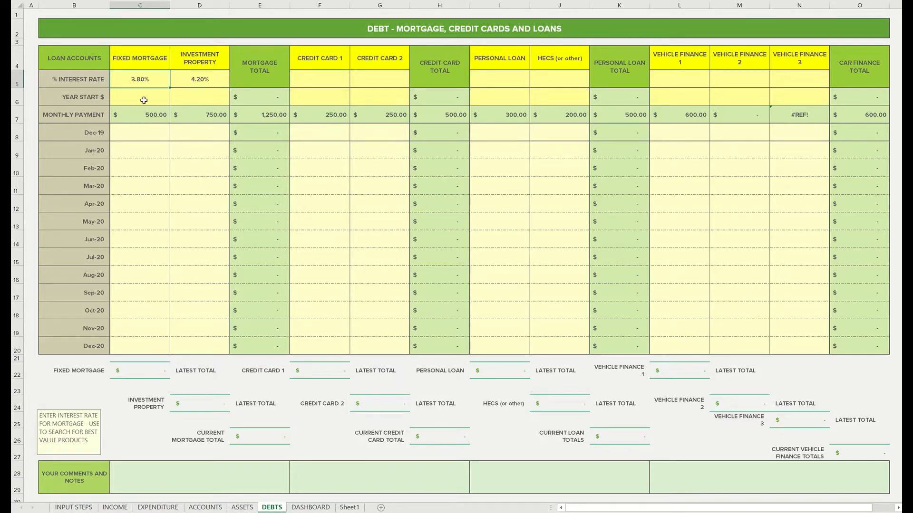
pyautogui.click(141, 98)
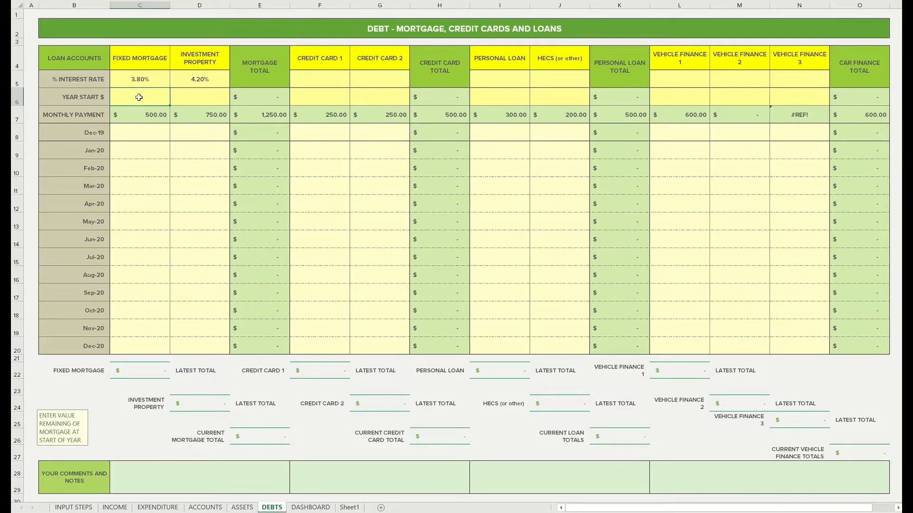
pyautogui.write('150,000')
pyautogui.press('Return')
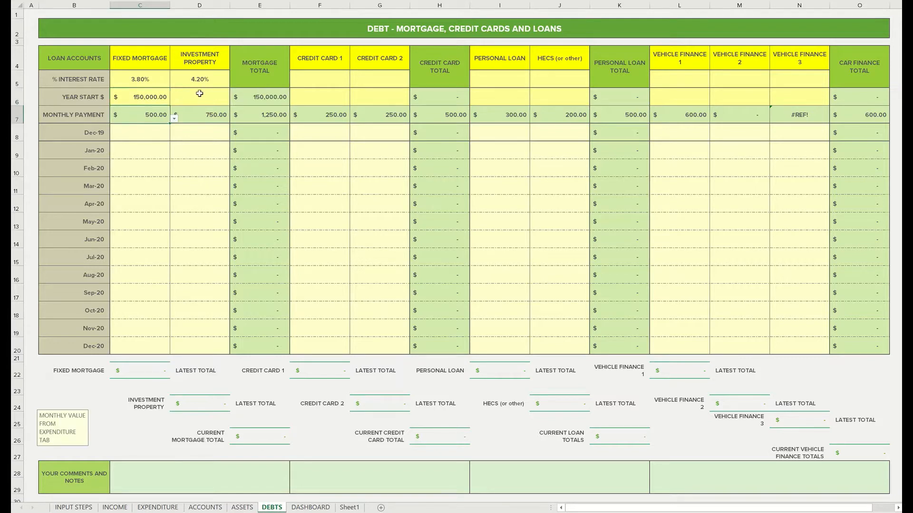
pyautogui.click(201, 101)
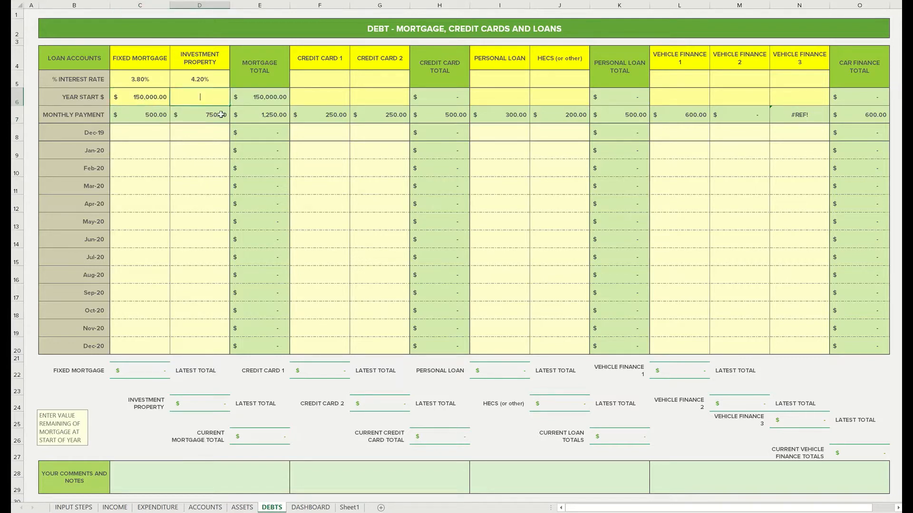
pyautogui.write('200000')
pyautogui.press('Return')
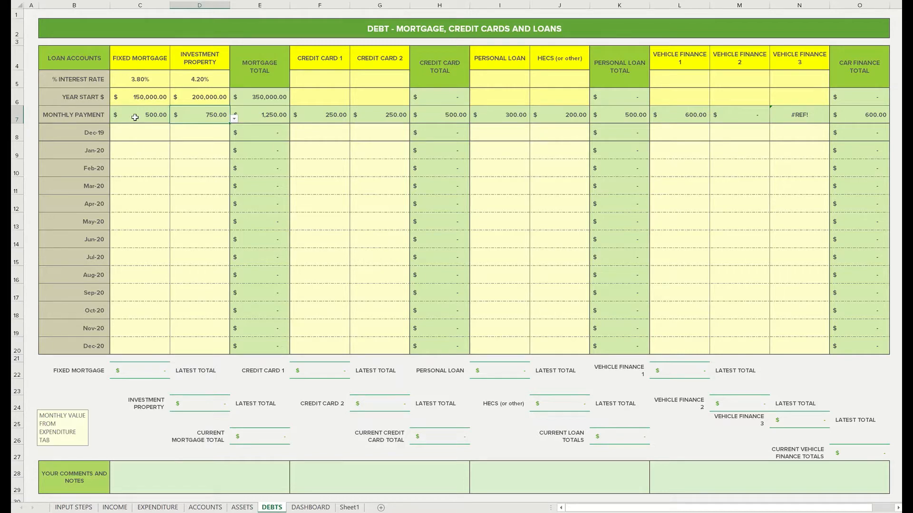
# Enter the fixed mortgage's monthly balances: 149,700 for Dec-19 and 149,400 for Jan-20
pyautogui.click(135, 117)
pyautogui.click(186, 113)
pyautogui.click(135, 134)
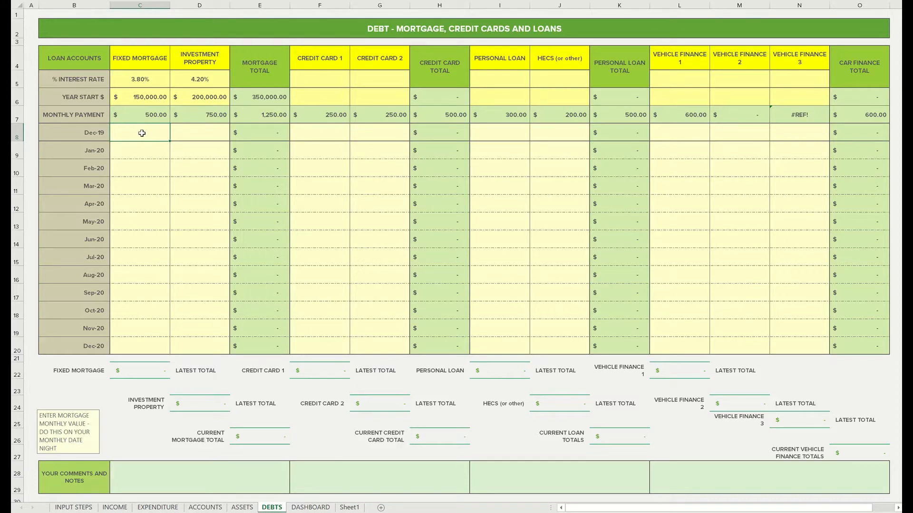
pyautogui.write('149700')
pyautogui.press('Return')
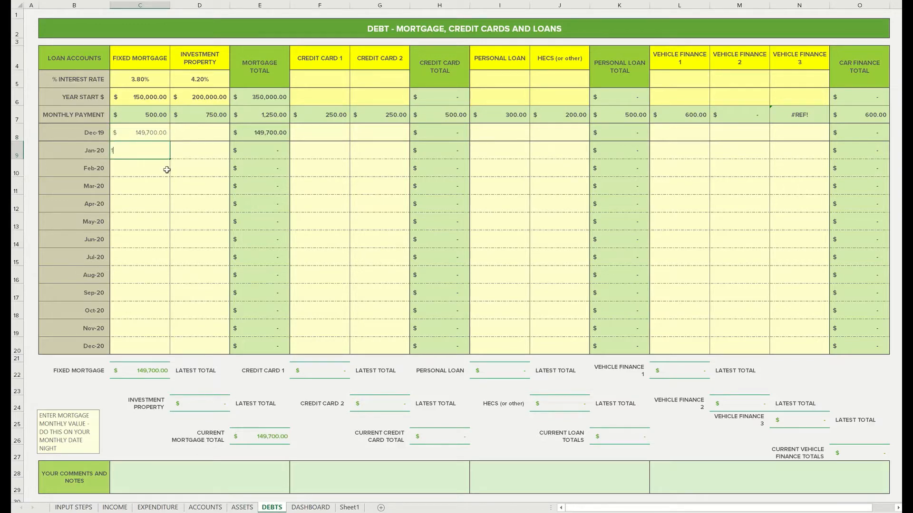
pyautogui.write('149,400')
pyautogui.press('Return')
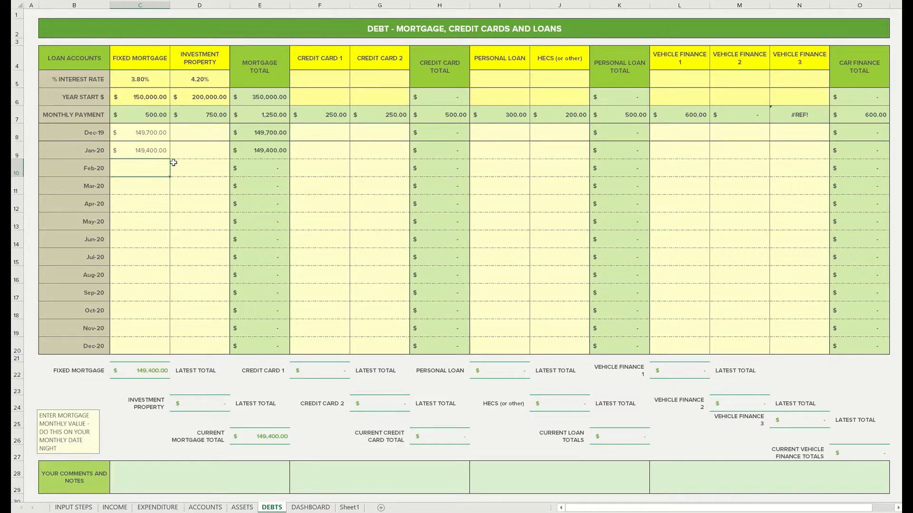
# Enter investment property balances of 199,400 for Dec-19 and 198,600 for Jan-20, and check the debt status on the DASHBOARD sheet
pyautogui.click(193, 134)
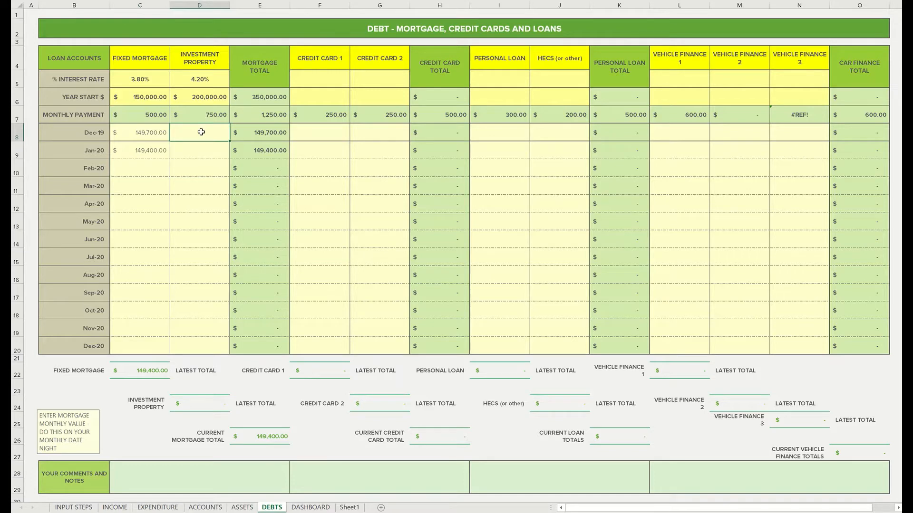
pyautogui.write('199400')
pyautogui.press('Return')
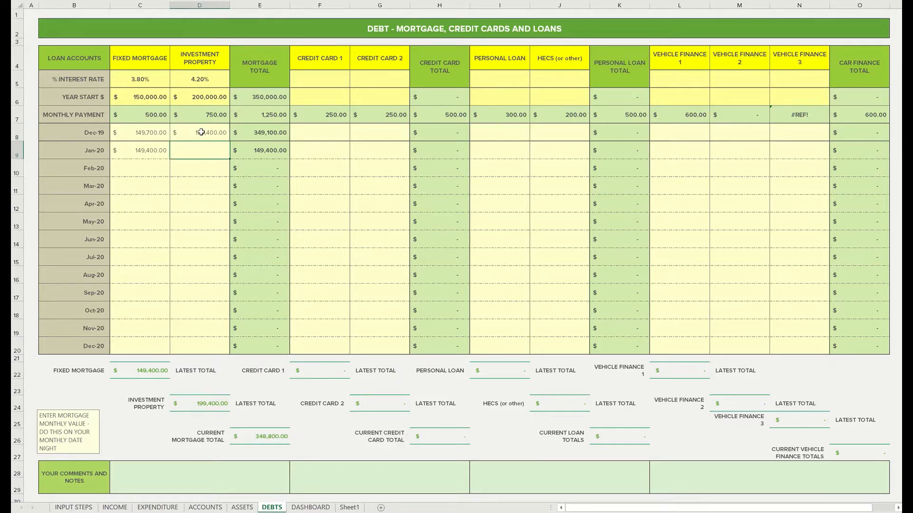
pyautogui.write('18')
pyautogui.write('98')
pyautogui.write('600')
pyautogui.press('Return')
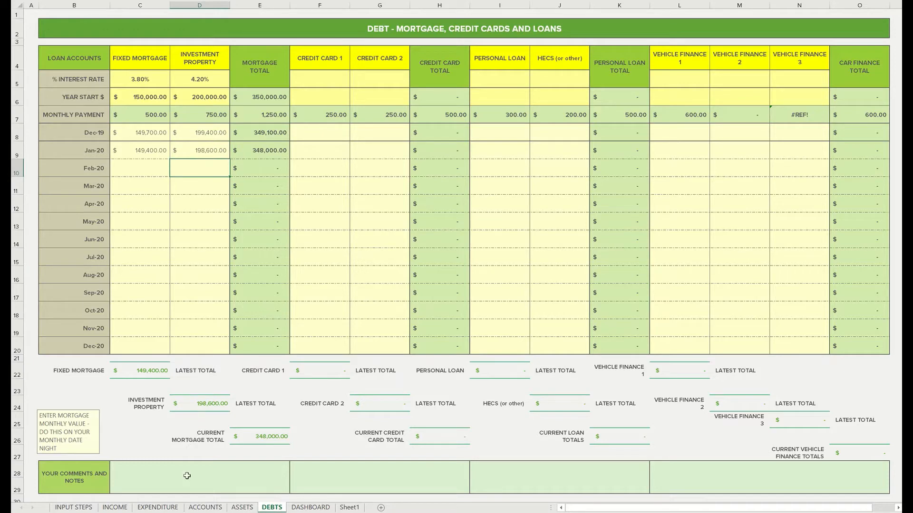
pyautogui.click(315, 508)
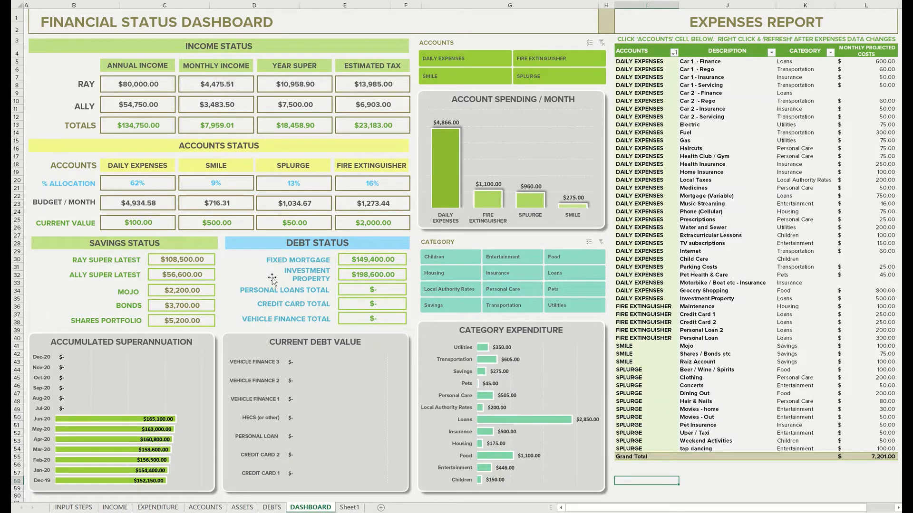
# Back on the DEBTS sheet, set the interest rates to 12% for Credit Card 1 and 10% for Credit Card 2
pyautogui.click(271, 508)
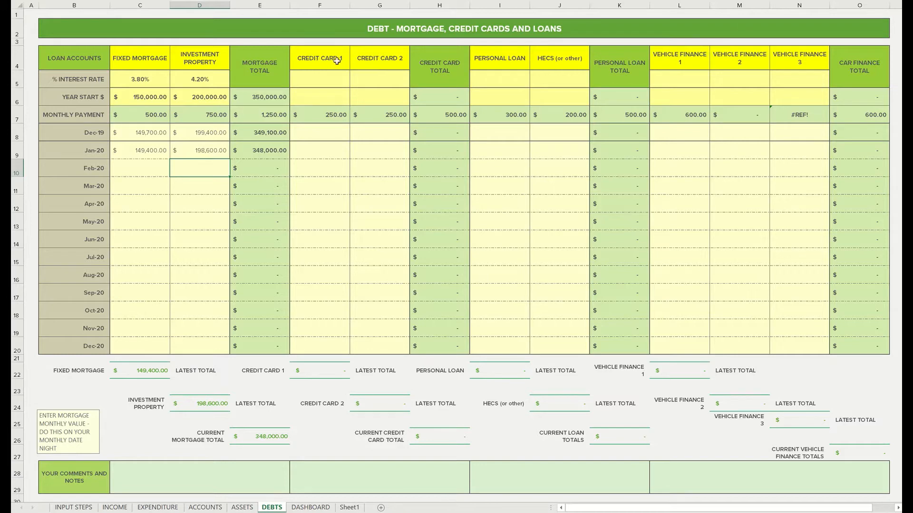
pyautogui.click(316, 81)
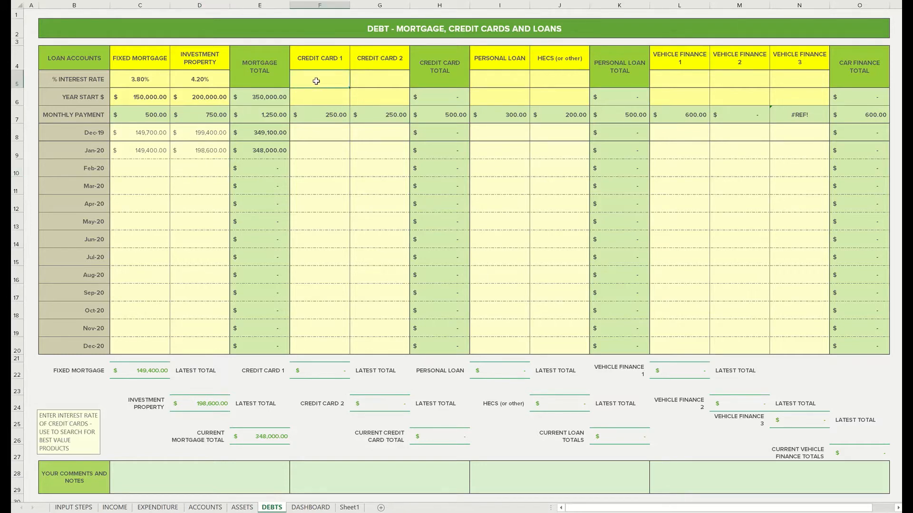
pyautogui.write('12')
pyautogui.press('Tab')
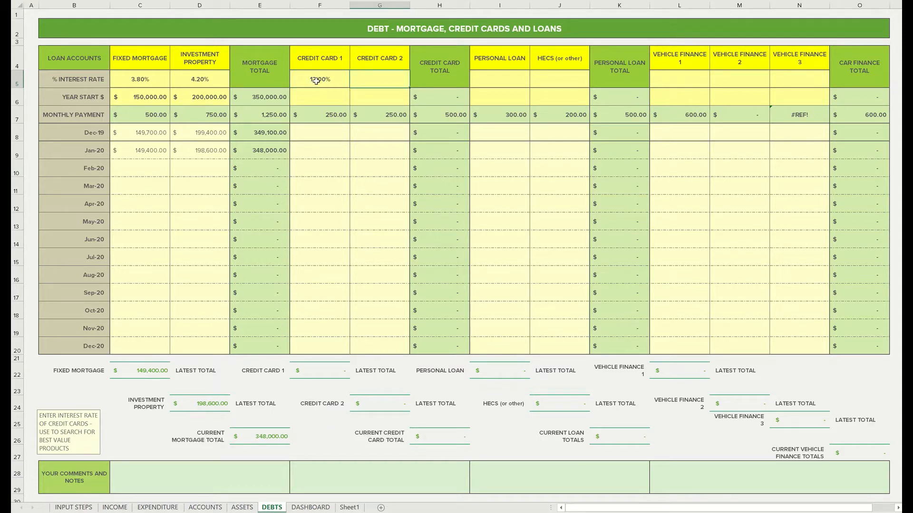
pyautogui.write('10')
pyautogui.press('Return')
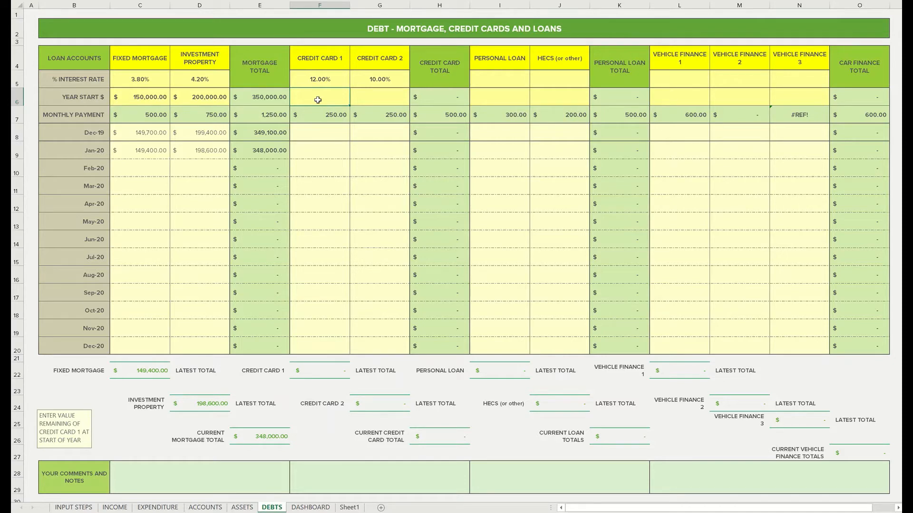
# Enter year-start balances of 1,000 for Credit Card 1 and 2,000 for Credit Card 2
pyautogui.write('1000')
pyautogui.press('Return')
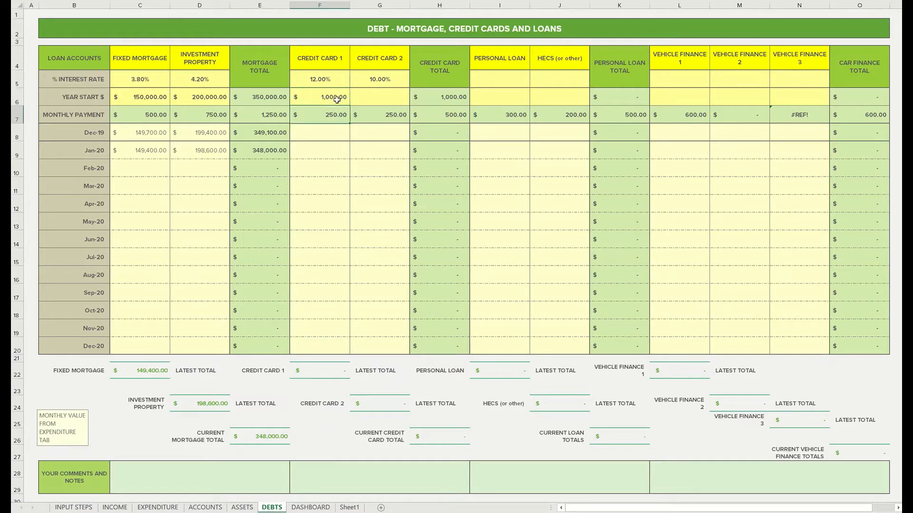
pyautogui.click(370, 98)
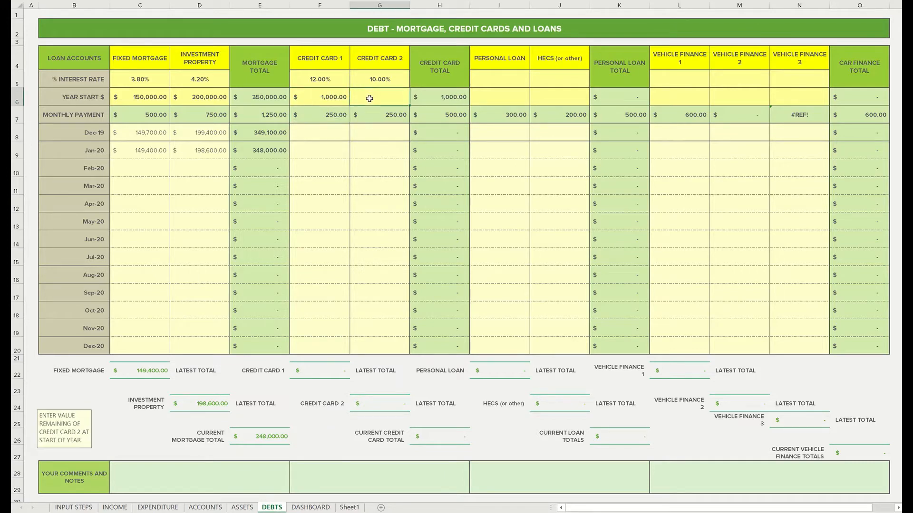
pyautogui.write('2000')
pyautogui.press('Return')
# Enter Credit Card 1's monthly balances: 750 for Dec-19 and 500 for Jan-20
pyautogui.click(322, 133)
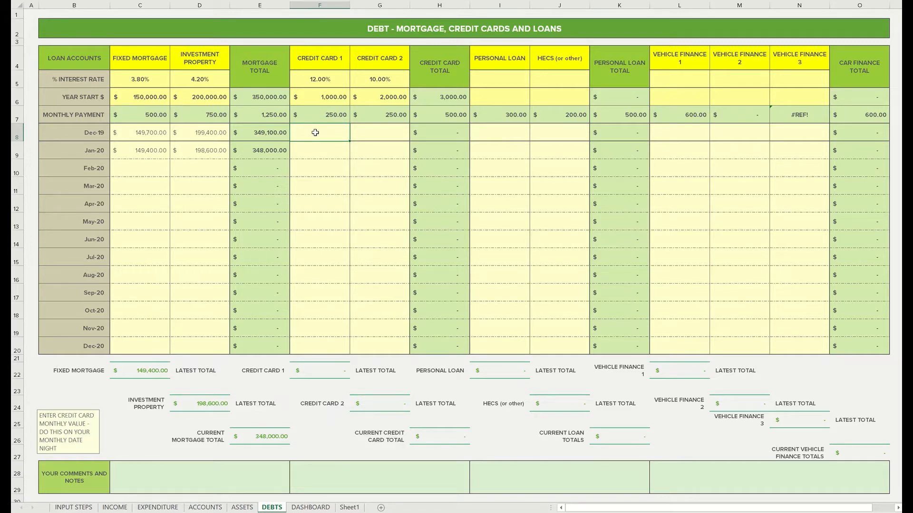
pyautogui.write('750')
pyautogui.press('Return')
pyautogui.write('5')
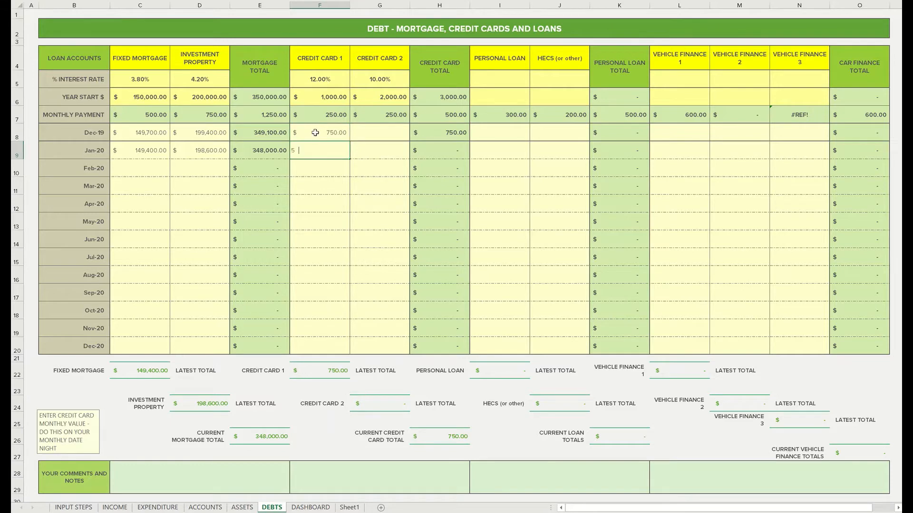
pyautogui.write('00')
pyautogui.press('Return')
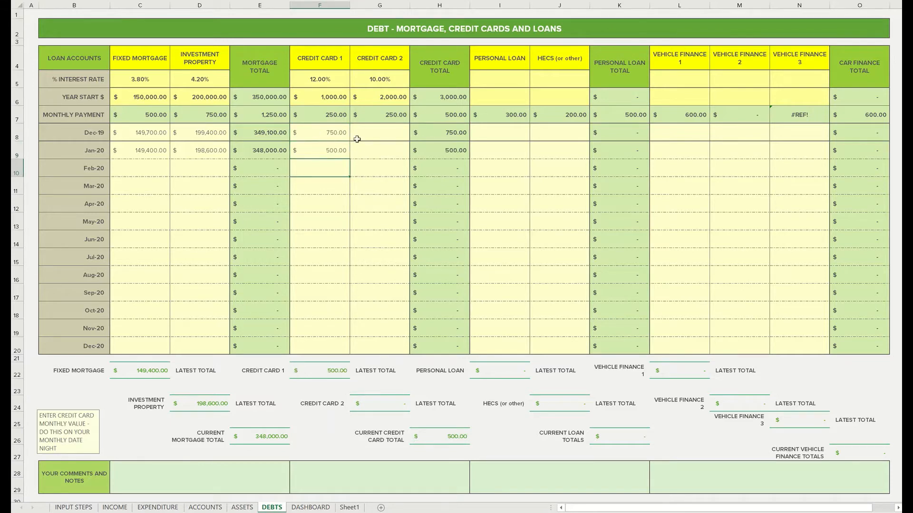
# Enter Credit Card 2 balances of 1,750 for Dec-19 and 1,500 for Jan-20, and check the debt figures on the DASHBOARD sheet
pyautogui.click(388, 132)
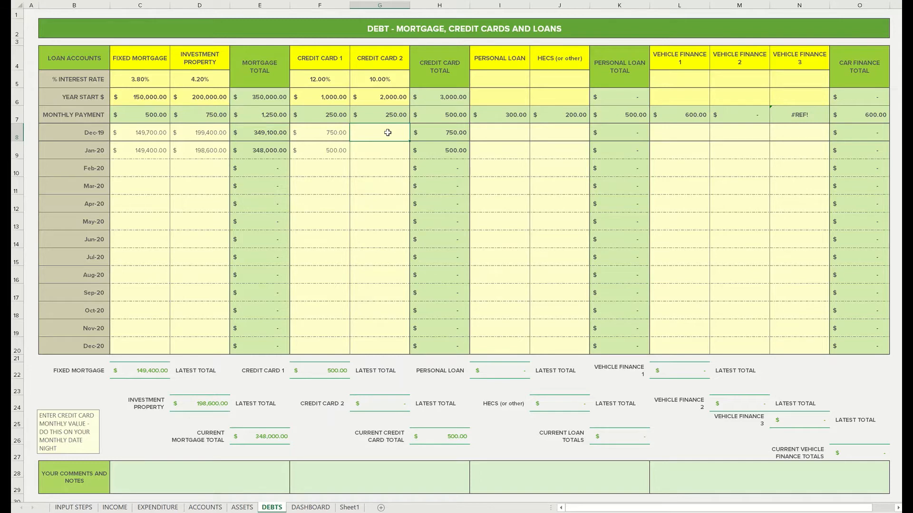
pyautogui.write('1750')
pyautogui.press('Return')
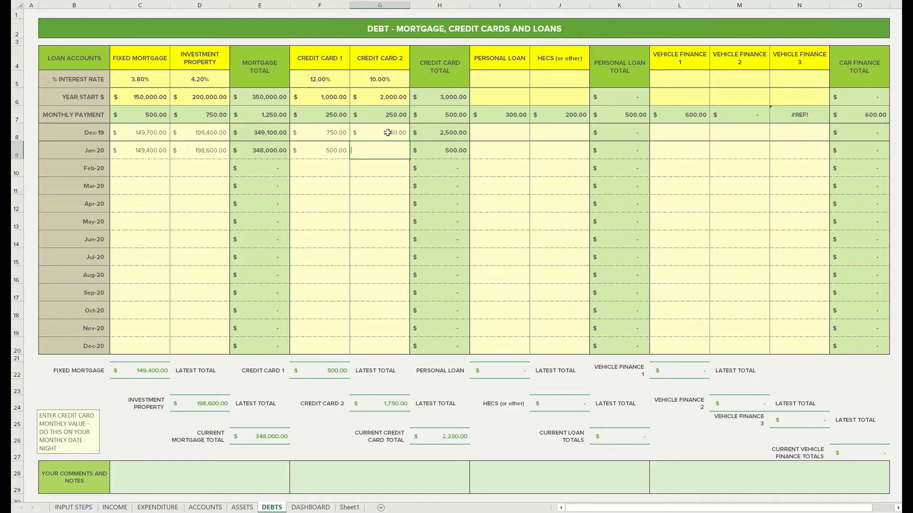
pyautogui.write('1500')
pyautogui.press('Return')
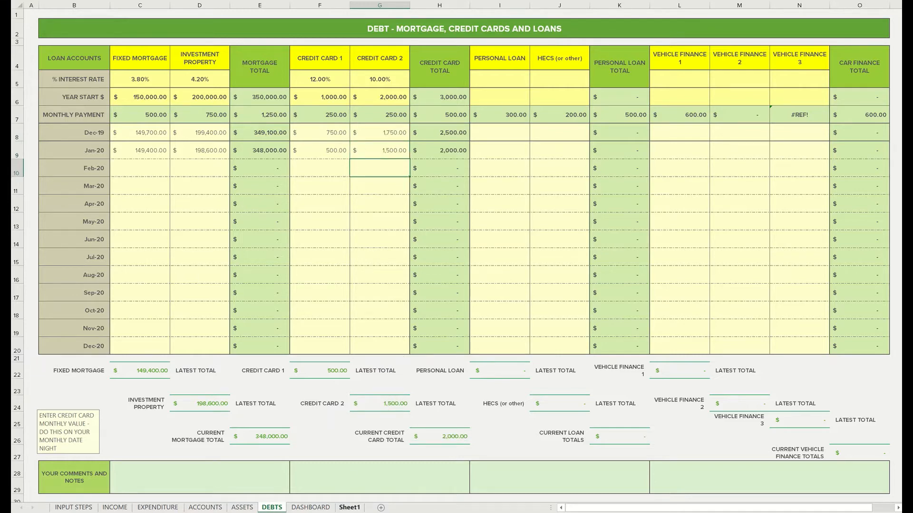
pyautogui.click(311, 508)
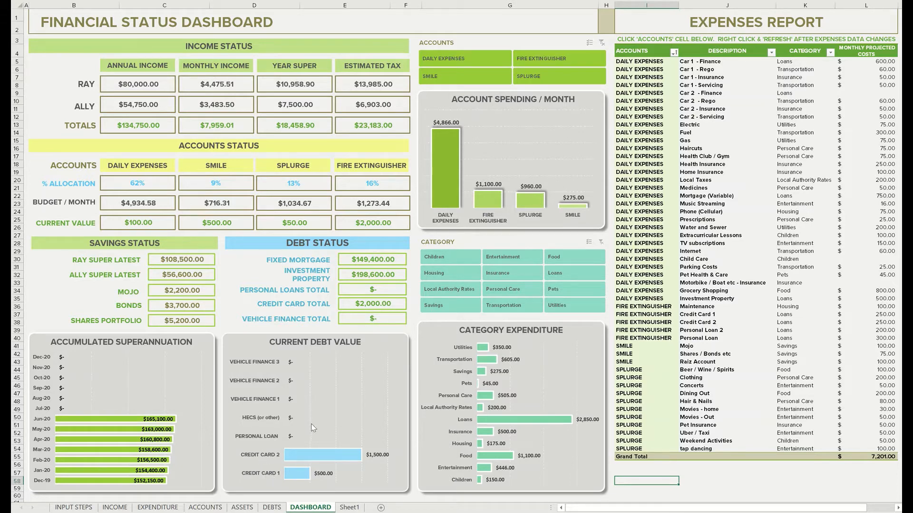
# On the DEBTS sheet, rename the Credit Card 1 heading NAB and Credit Card 2 ING, and check the labels in the dashboard's debt chart
pyautogui.click(272, 508)
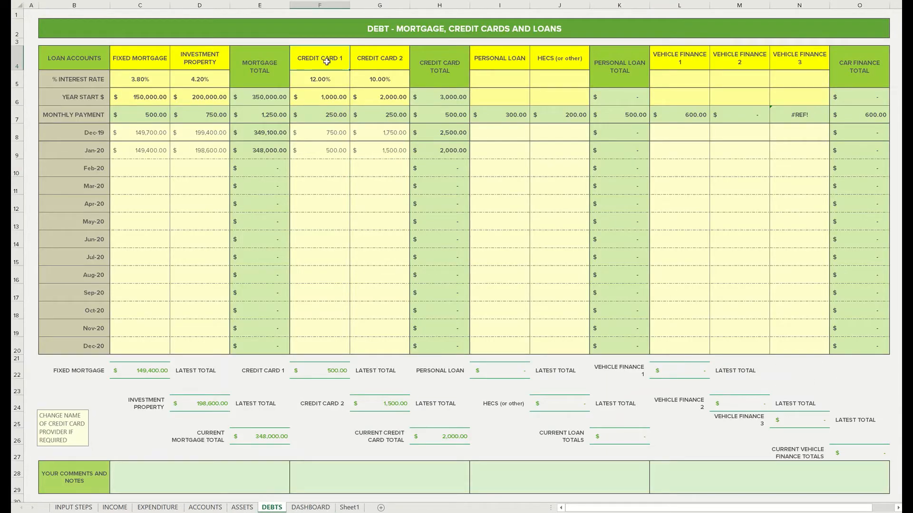
pyautogui.write('NAB')
pyautogui.press('Tab')
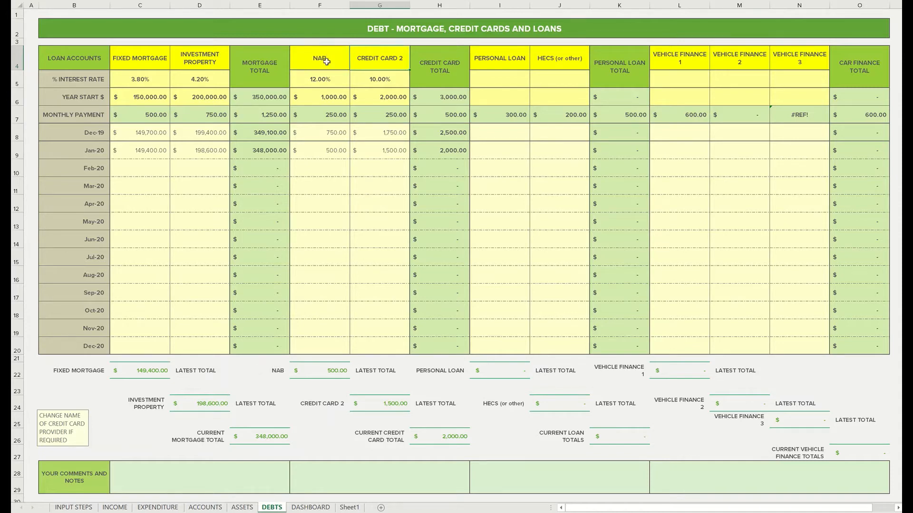
pyautogui.write('ING')
pyautogui.press('Return')
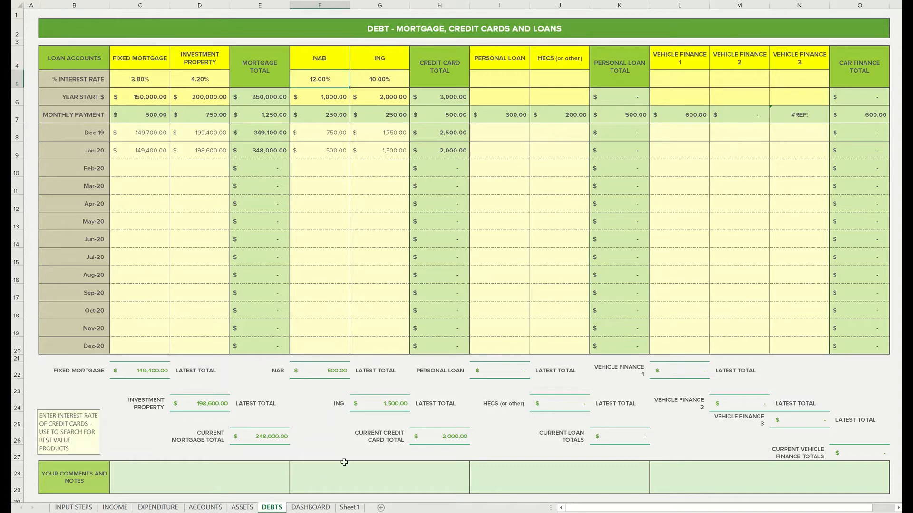
pyautogui.click(310, 508)
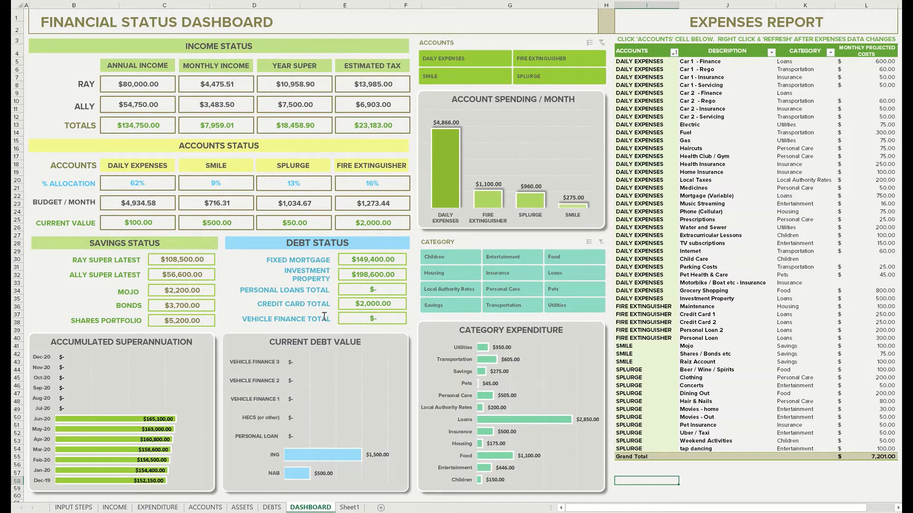
# On the DEBTS sheet, rename the Personal Loan heading NAB LOAN
pyautogui.click(272, 508)
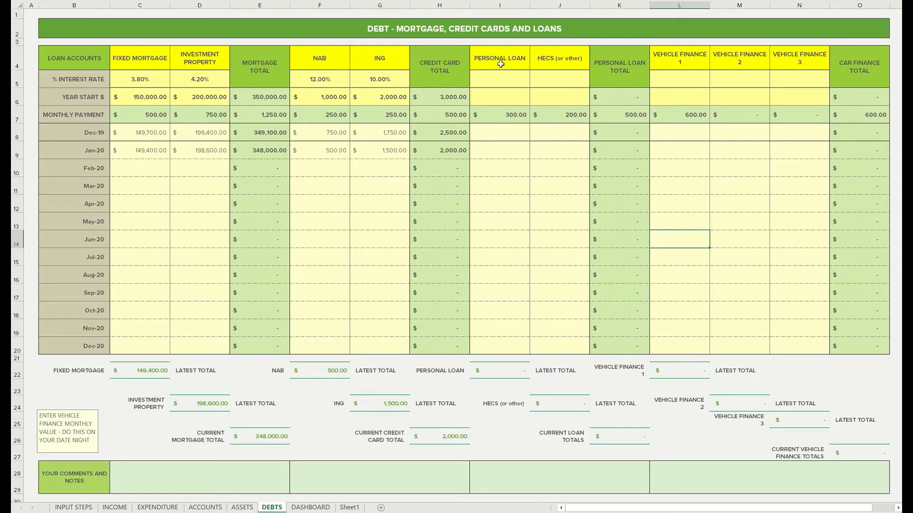
pyautogui.click(495, 61)
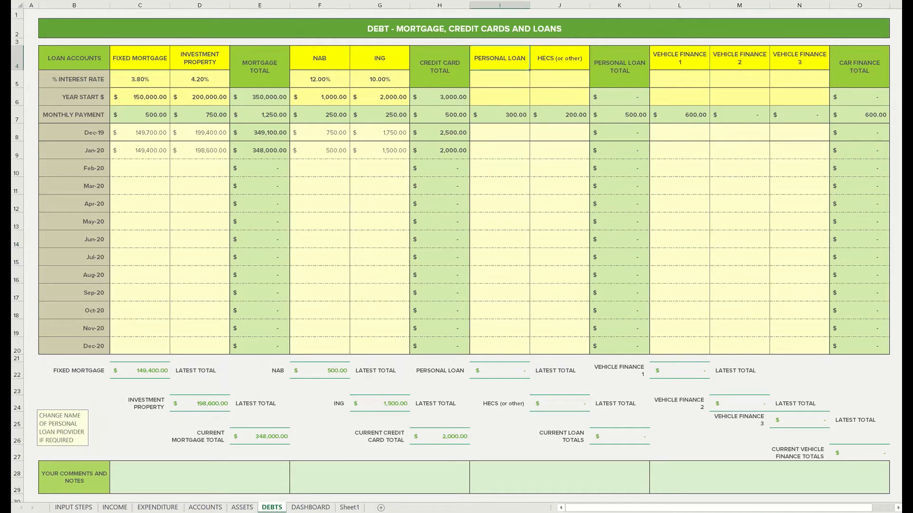
pyautogui.click(170, 1)
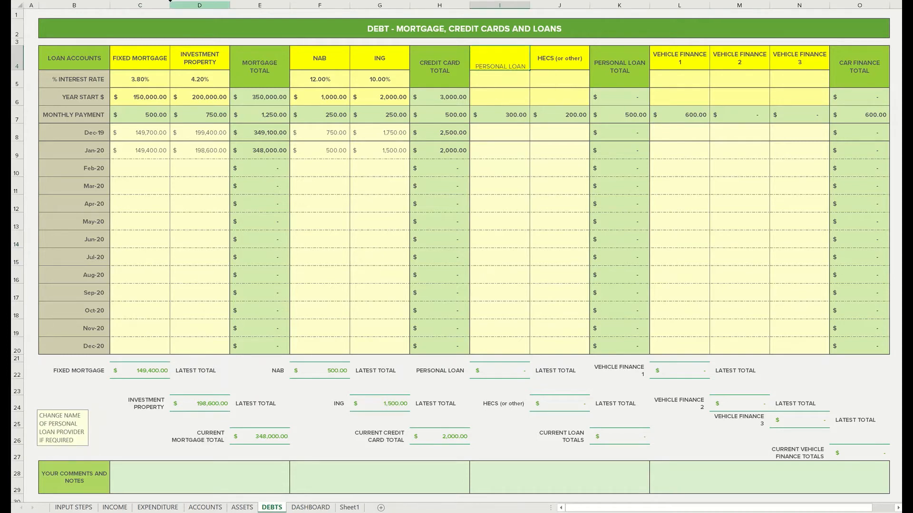
pyautogui.write('NAB')
pyautogui.press('Delete')
pyautogui.press('Delete')
pyautogui.press('Delete')
pyautogui.press('Delete')
pyautogui.press('Delete')
pyautogui.press('Delete')
pyautogui.press('Delete')
pyautogui.press('Delete')
pyautogui.press('Tab')
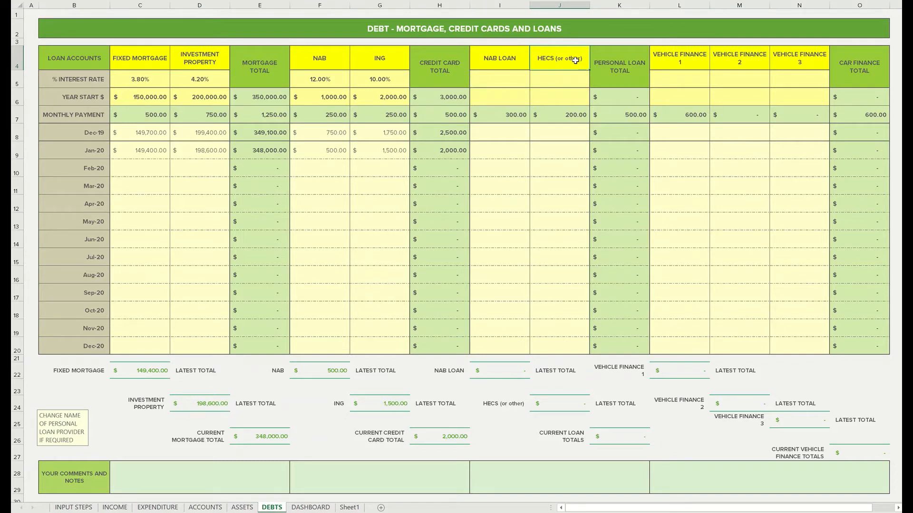
# Rename the HECS (or other) loan heading ING LOAN
pyautogui.press('BackSpace')
pyautogui.write('ING LOAN')
pyautogui.press('Return')
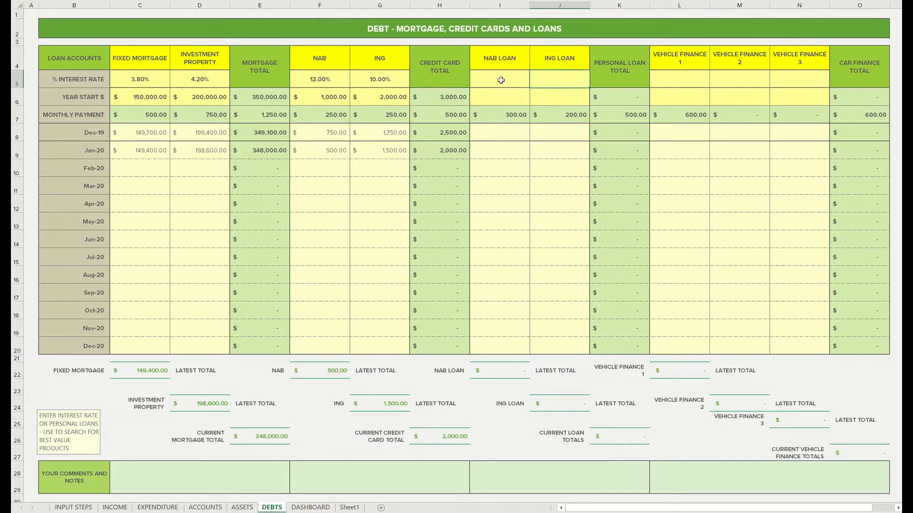
# Set the interest rates to 4% for NAB LOAN and 5% for ING LOAN
pyautogui.click(500, 80)
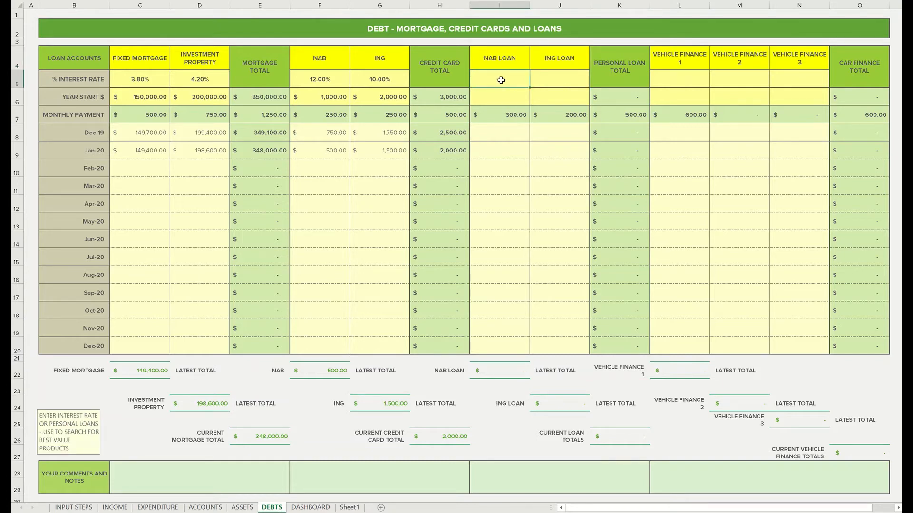
pyautogui.write('40')
pyautogui.press('BackSpace')
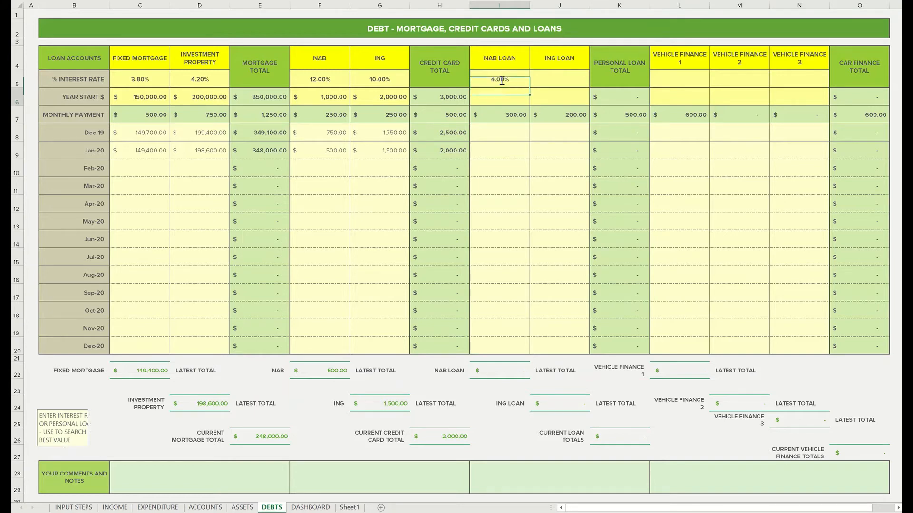
pyautogui.press('Return')
pyautogui.click(566, 89)
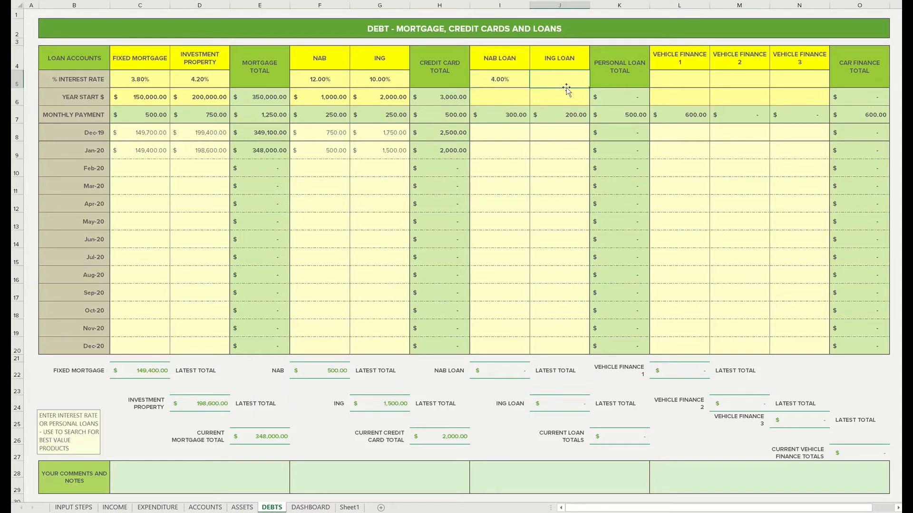
pyautogui.write('50')
pyautogui.press('BackSpace')
pyautogui.press('Return')
# Enter year-start balances of 4,000 for NAB LOAN and 600 for ING LOAN
pyautogui.click(509, 95)
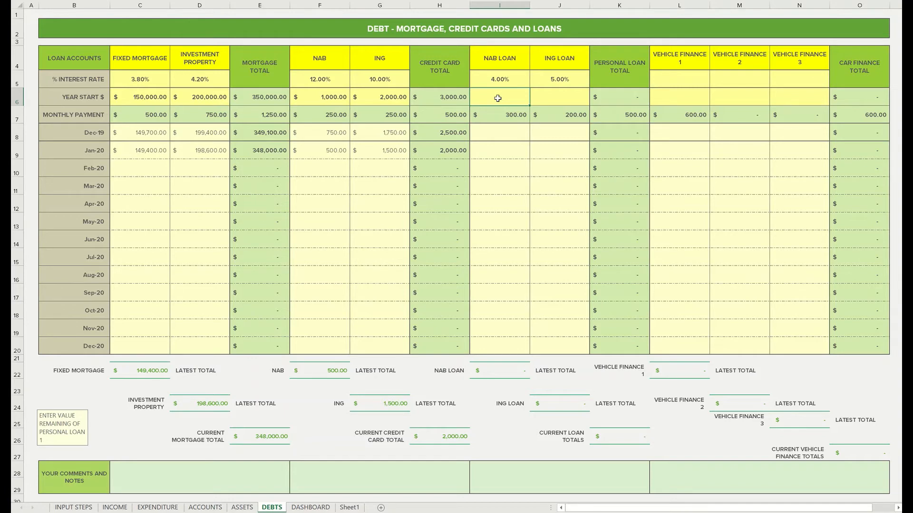
pyautogui.write('4,00')
pyautogui.write('000')
pyautogui.press('Tab')
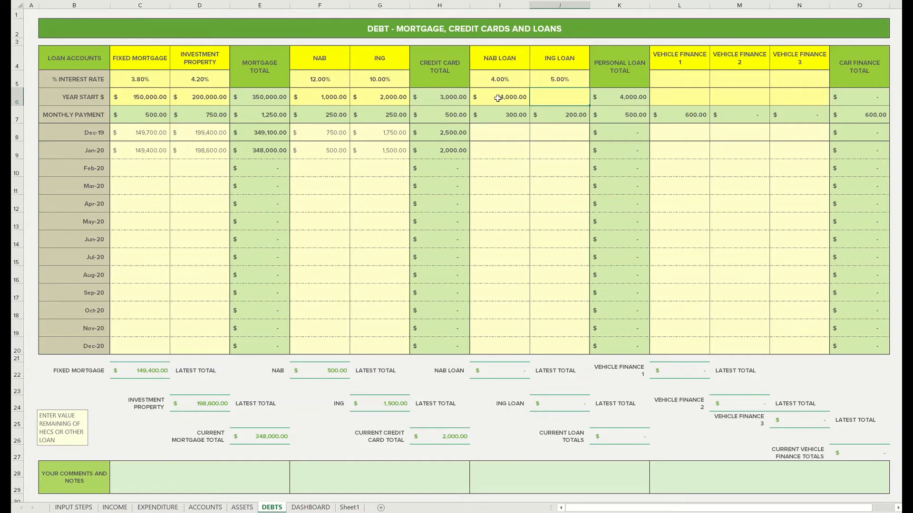
pyautogui.write('600')
pyautogui.click(497, 98)
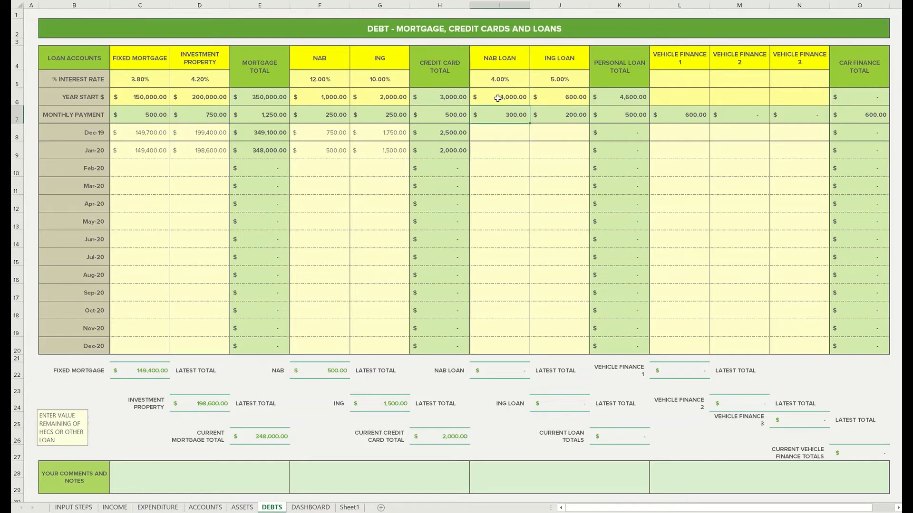
# Enter NAB LOAN's monthly balances: 3,750 for Dec-19 and 3,400 for Jan-20
pyautogui.click(510, 135)
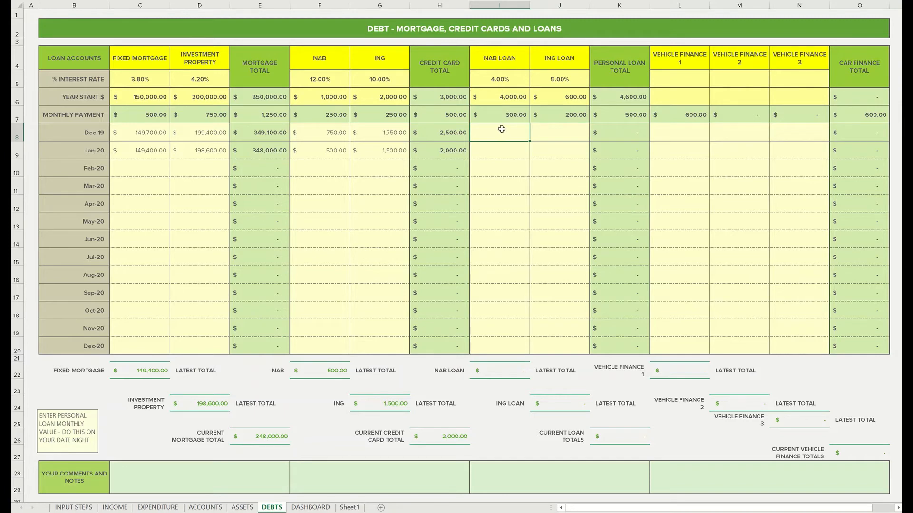
pyautogui.write('3750')
pyautogui.press('Return')
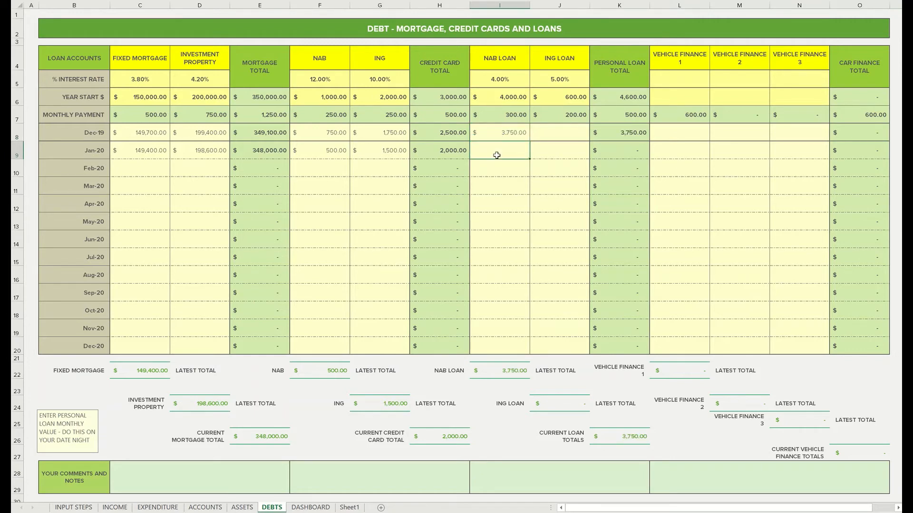
pyautogui.write('3400')
pyautogui.press('Return')
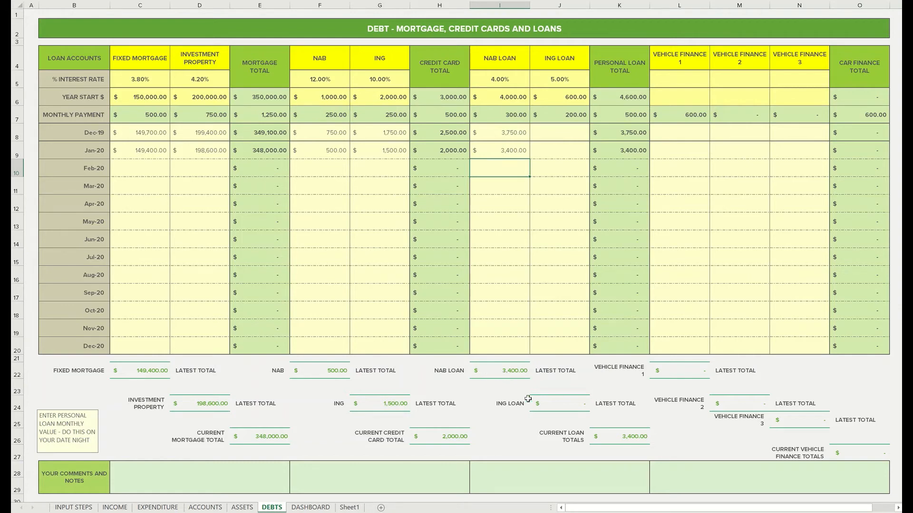
# Enter ING LOAN balances of 400 for Dec-19 and 200 for Jan-20, and check the loan figures on the DASHBOARD sheet
pyautogui.click(555, 132)
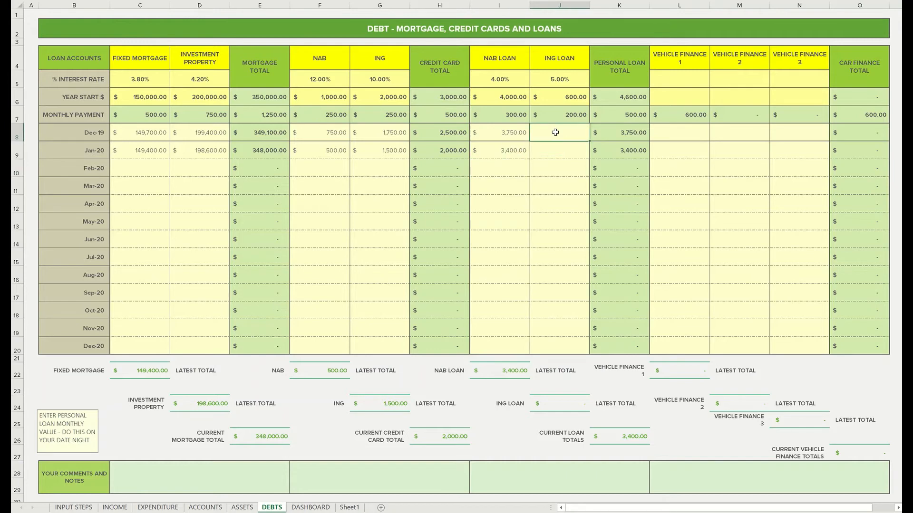
pyautogui.write('400')
pyautogui.press('Return')
pyautogui.write('200')
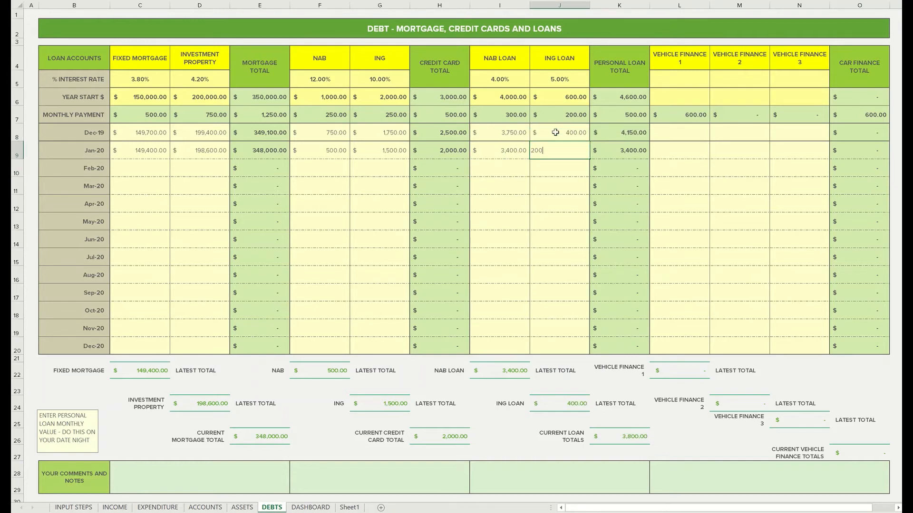
pyautogui.press('Return')
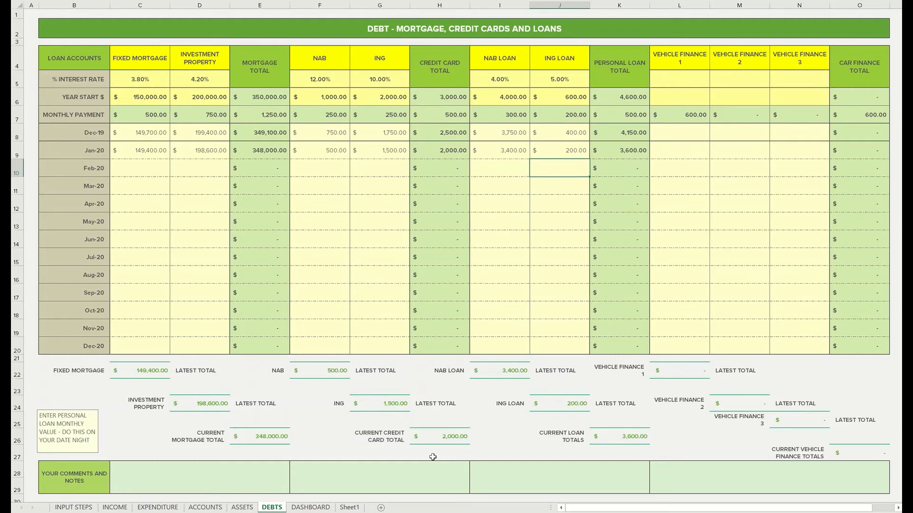
pyautogui.click(323, 507)
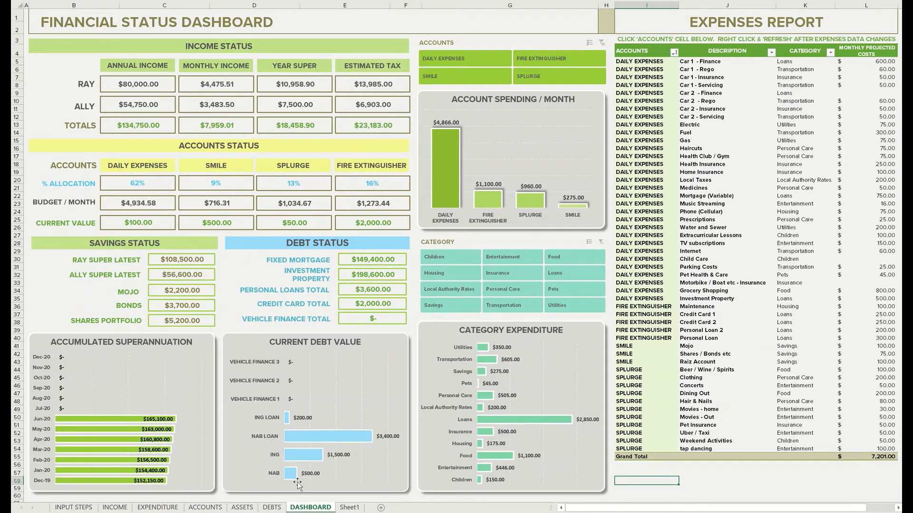
pyautogui.moveTo(287, 420)
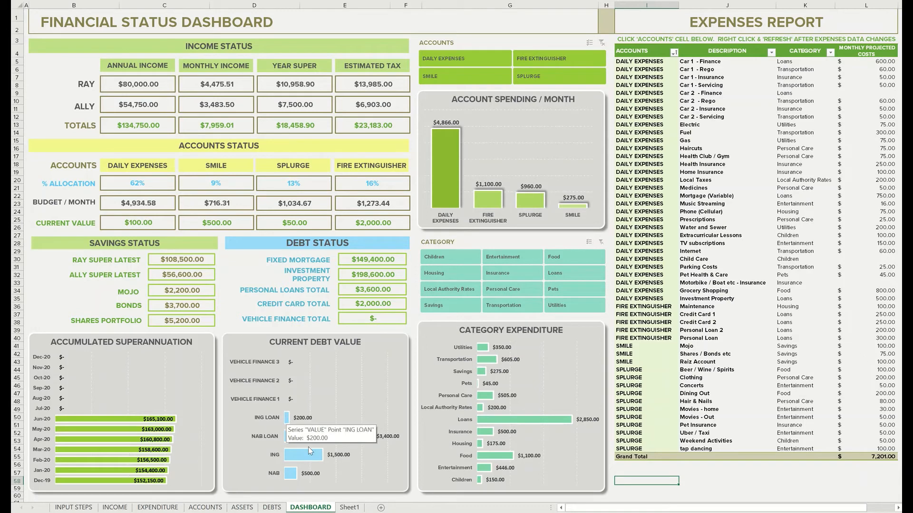
# Return to the DEBTS sheet and set Vehicle Finance 1's interest rate to 5%
pyautogui.click(272, 508)
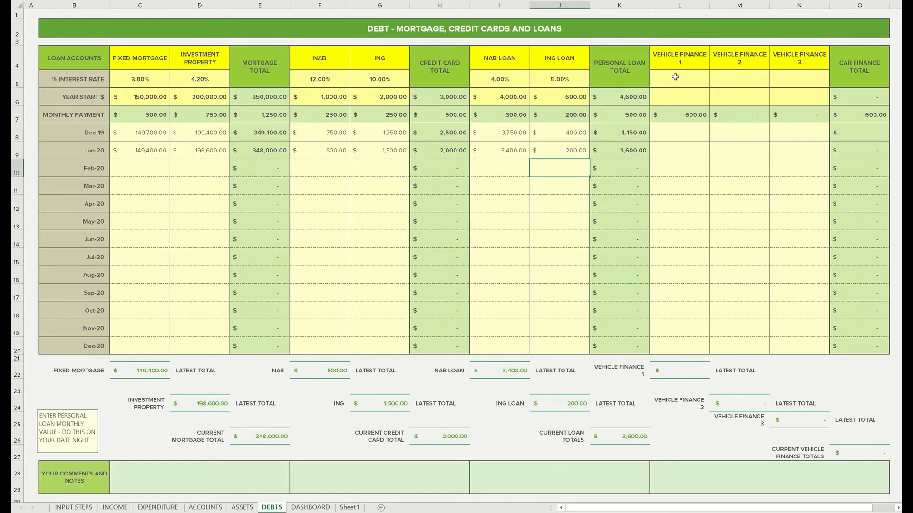
pyautogui.click(675, 77)
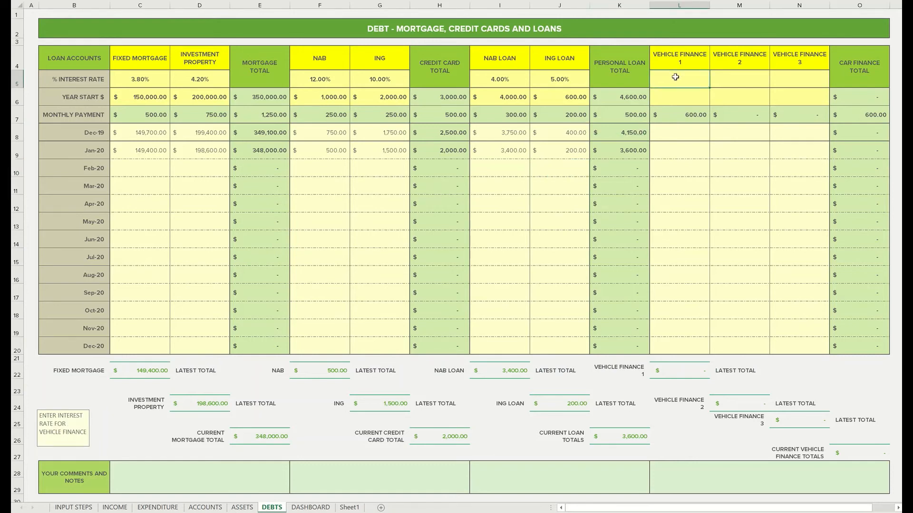
pyautogui.write('5')
pyautogui.press('Tab')
pyautogui.write('6')
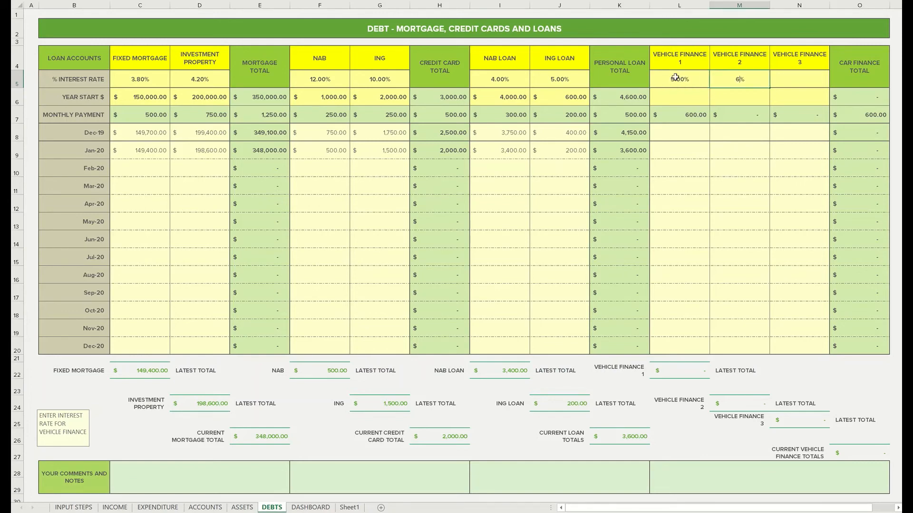
pyautogui.press('Tab')
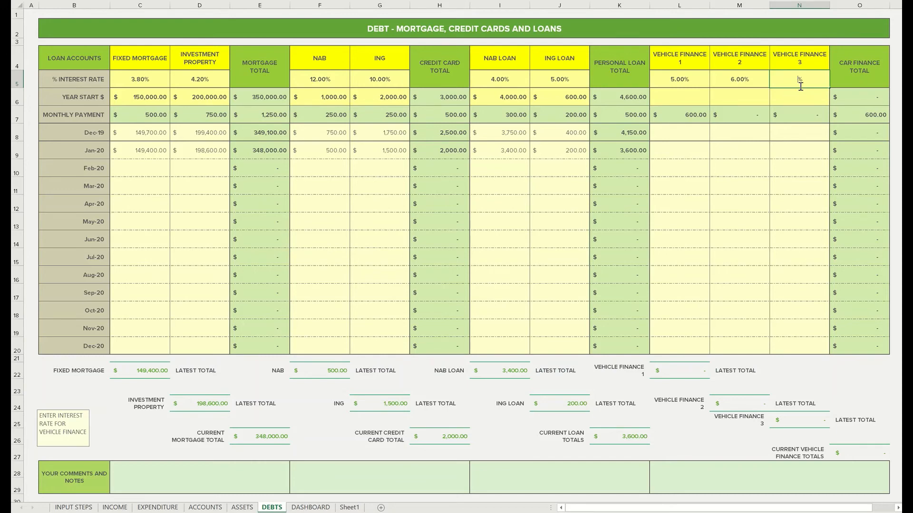
pyautogui.click(764, 82)
pyautogui.press('Delete')
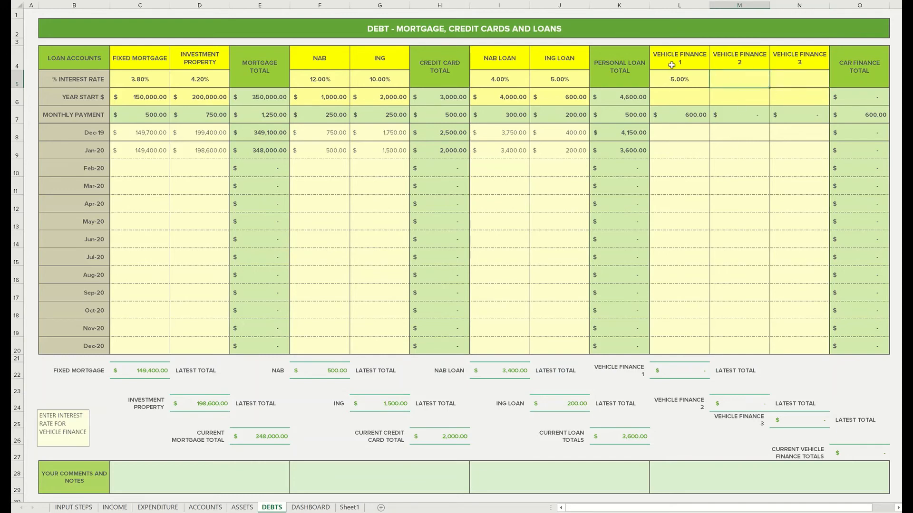
# Enter a year-start balance of 2,000 for Vehicle Finance 1
pyautogui.click(677, 98)
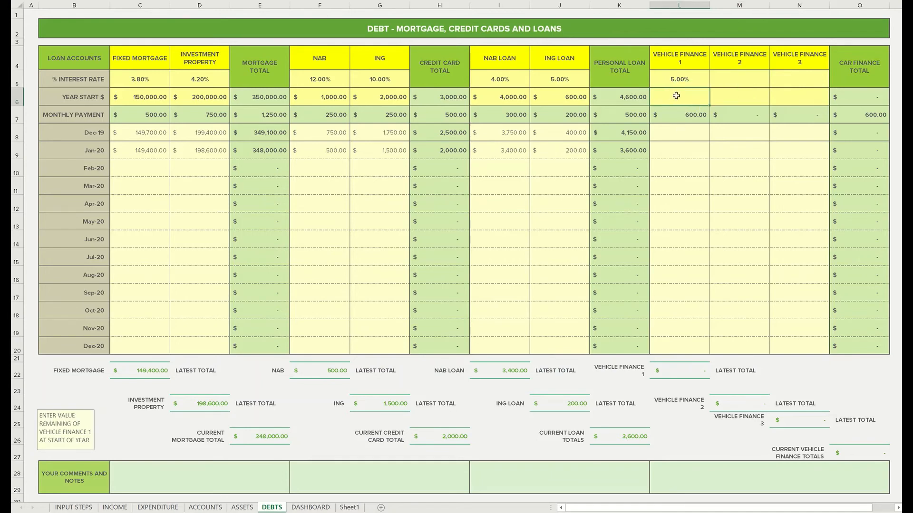
pyautogui.write('2000')
pyautogui.press('Return')
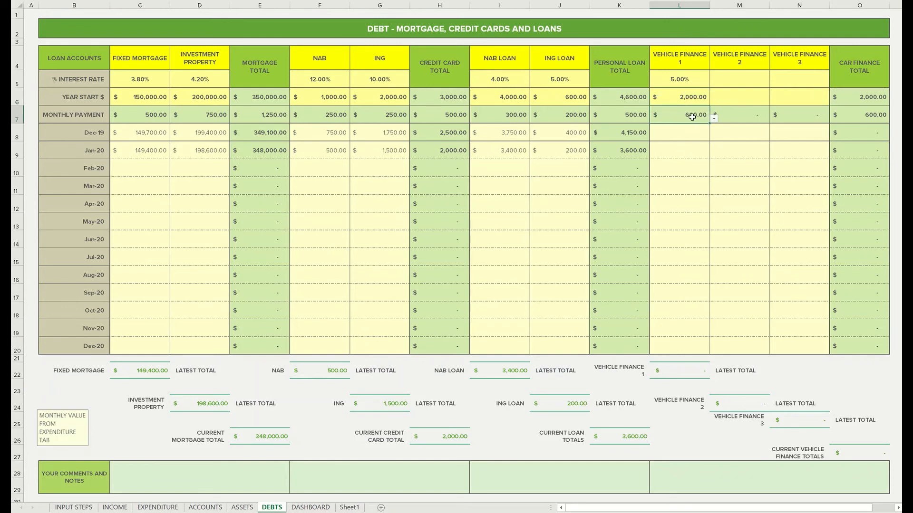
# Enter Vehicle Finance 1's monthly balances: 1,400 for Dec-19 and 800 for Jan-20
pyautogui.click(687, 132)
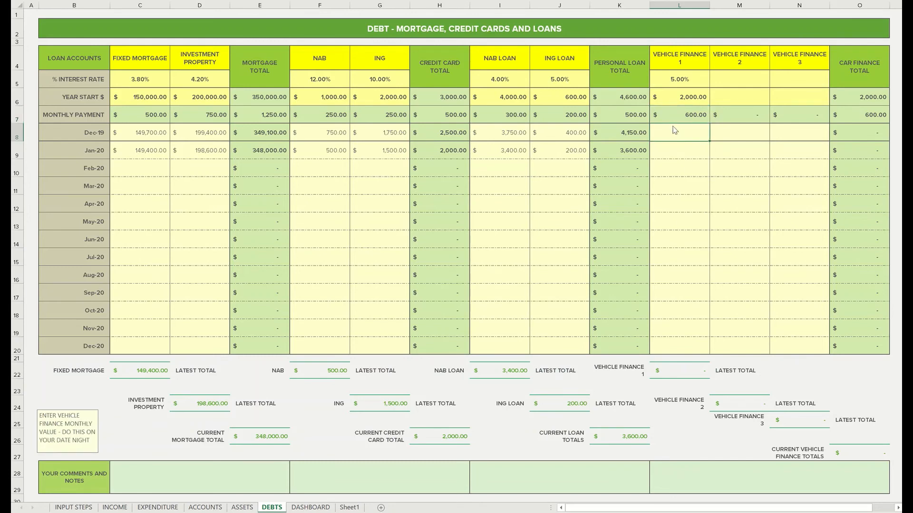
pyautogui.write('1400')
pyautogui.press('Return')
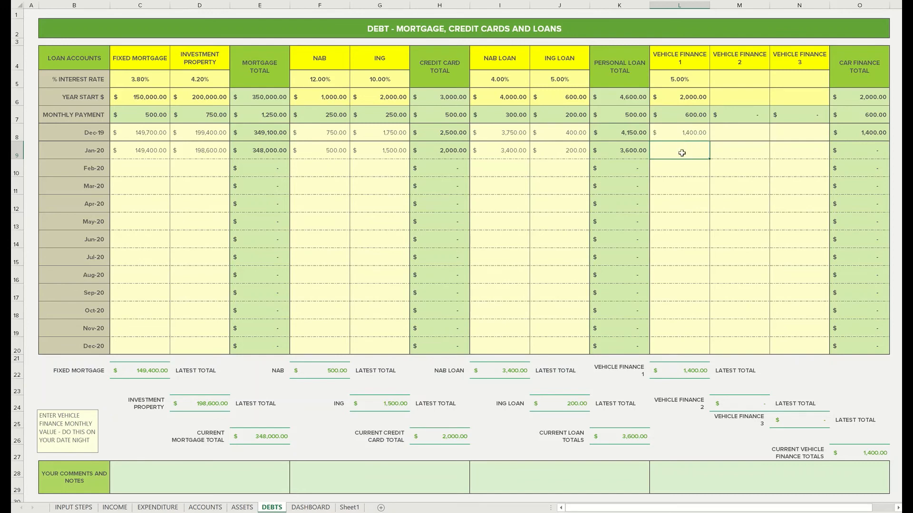
pyautogui.write('800')
pyautogui.press('Return')
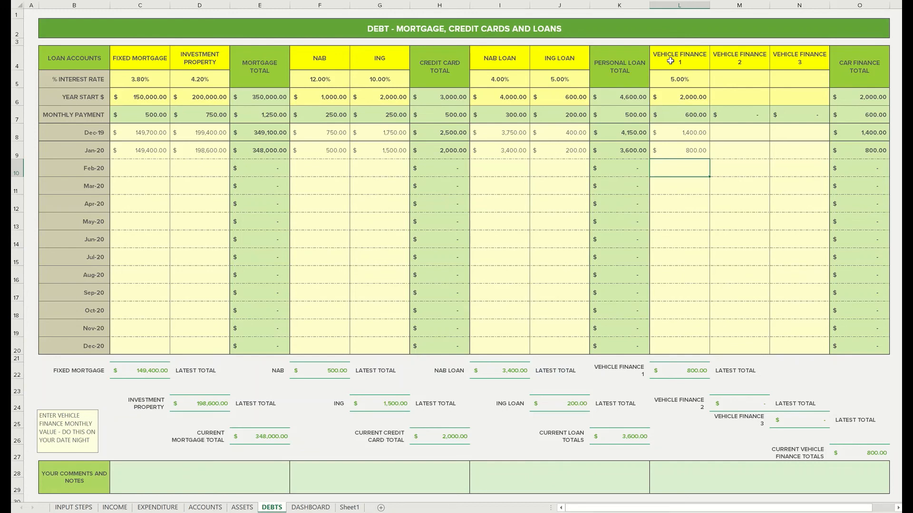
# Rename the Vehicle Finance 1 heading NISSAN
pyautogui.click(670, 61)
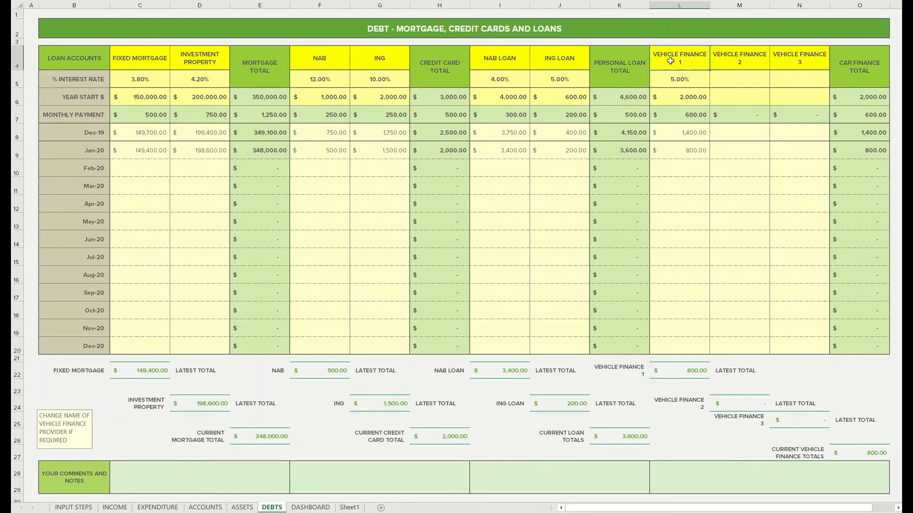
pyautogui.write('NISSAN')
pyautogui.press('Return')
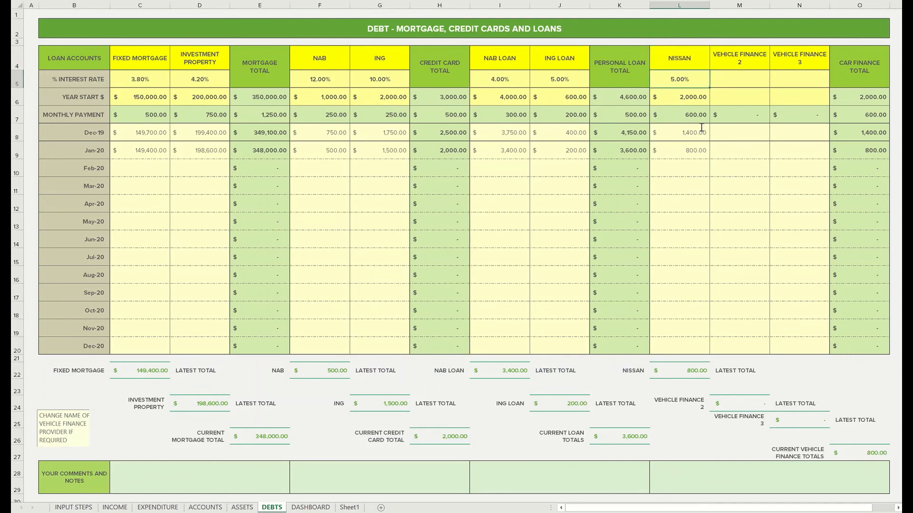
# Rename the Vehicle Finance 2 and Vehicle Finance 3 headings NONE, and check the debt chart on the DASHBOARD sheet
pyautogui.click(738, 58)
pyautogui.write('NONE')
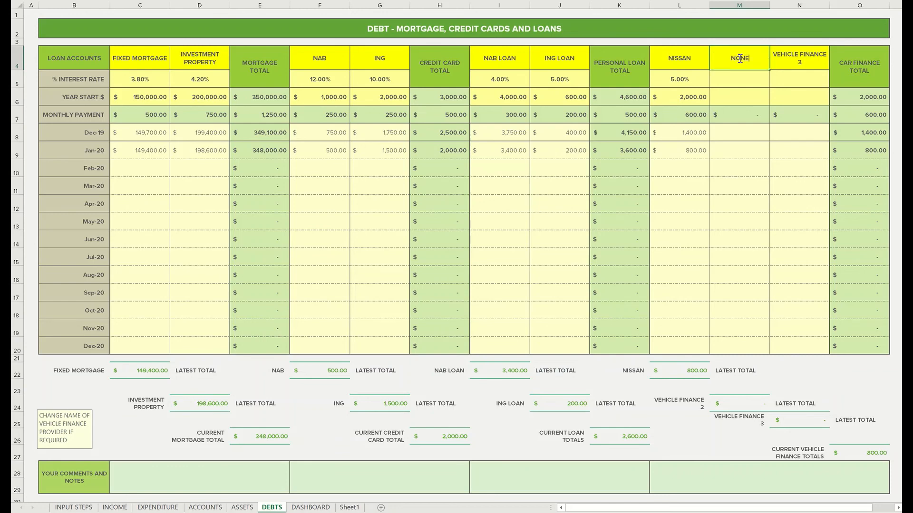
pyautogui.press('Tab')
pyautogui.write('NON')
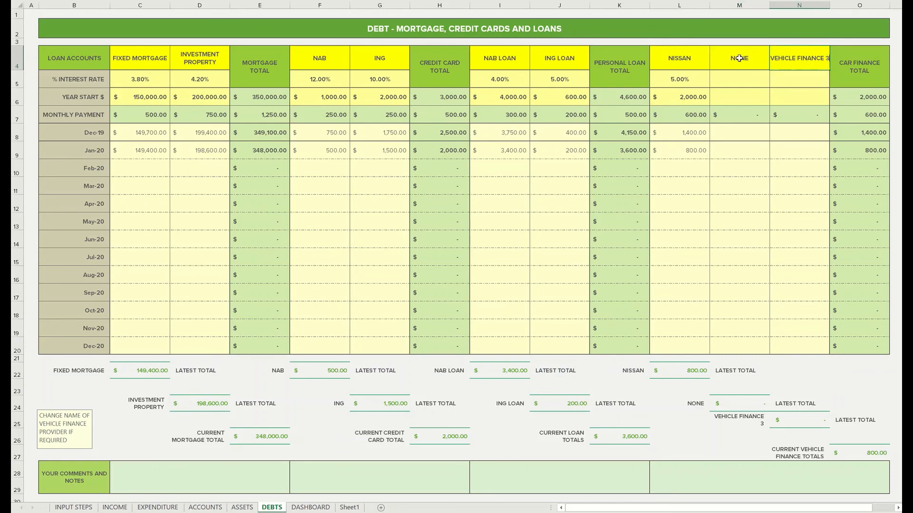
pyautogui.write('E')
pyautogui.press('Return')
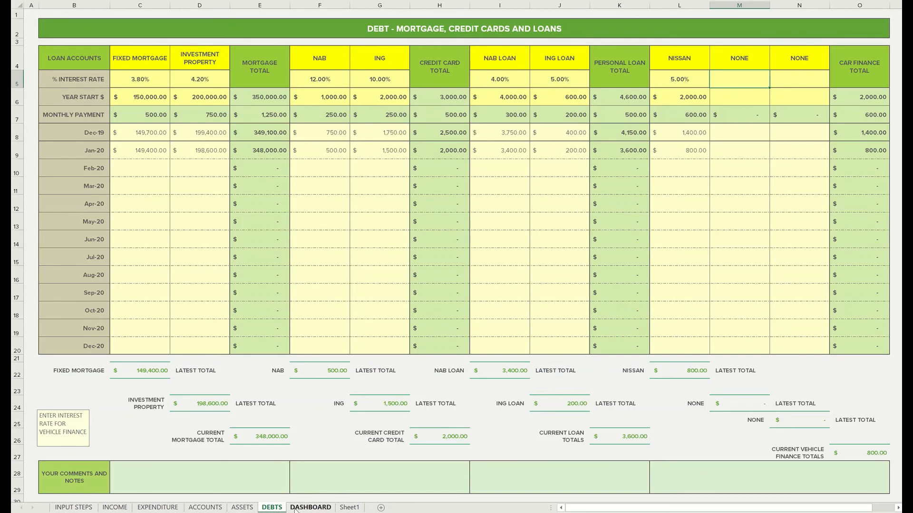
pyautogui.click(294, 507)
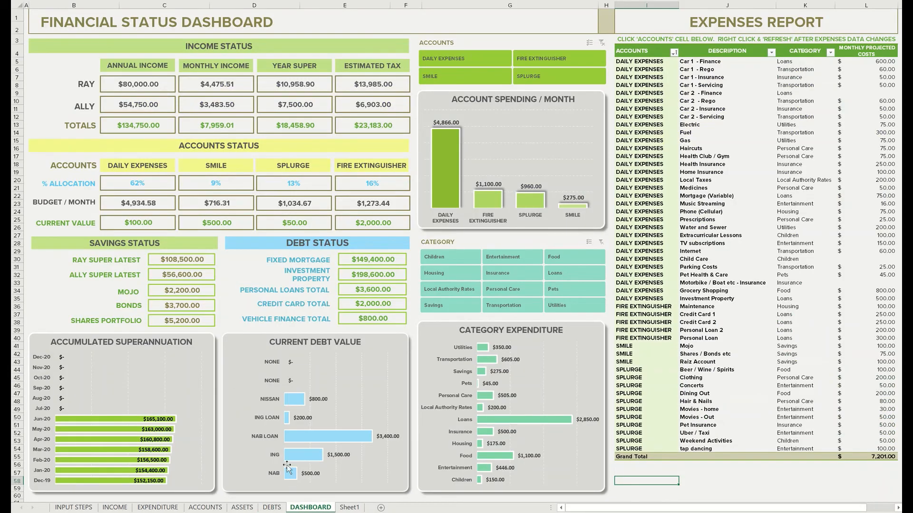